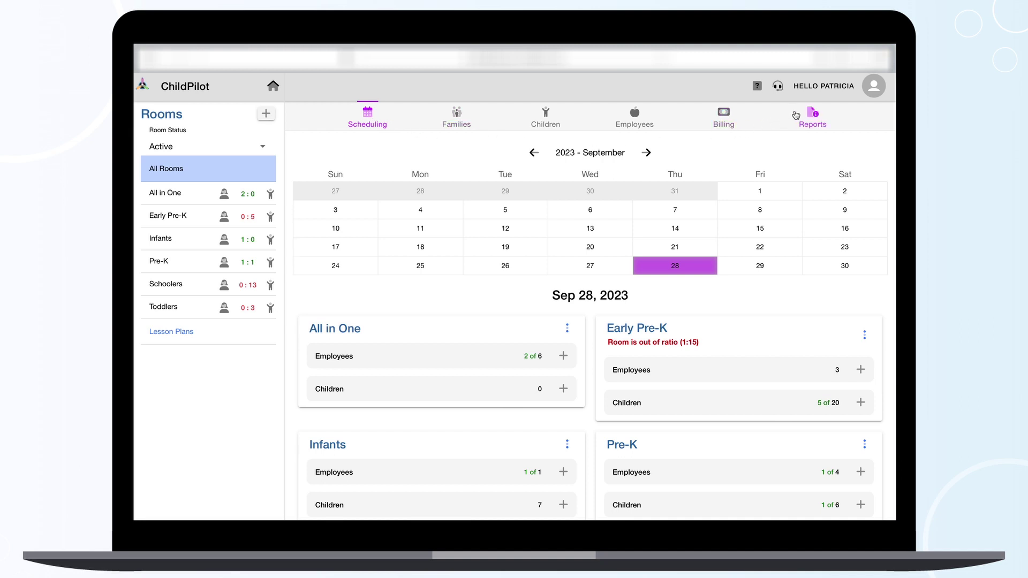
# Step: Open the Attendance report and set its date filter to This Week (9/24/23–9/30/23)
pyautogui.click(813, 114)
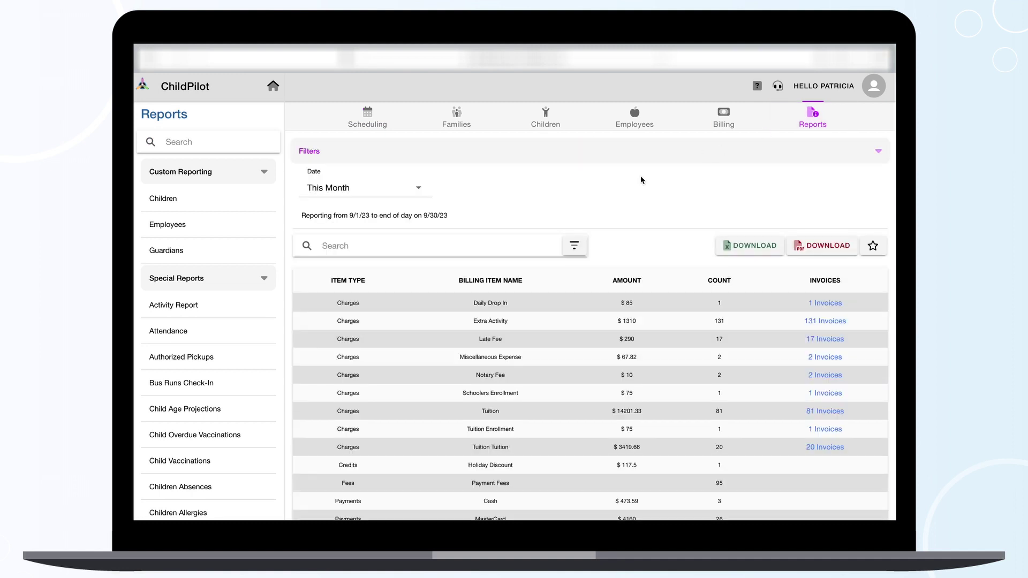
pyautogui.click(172, 334)
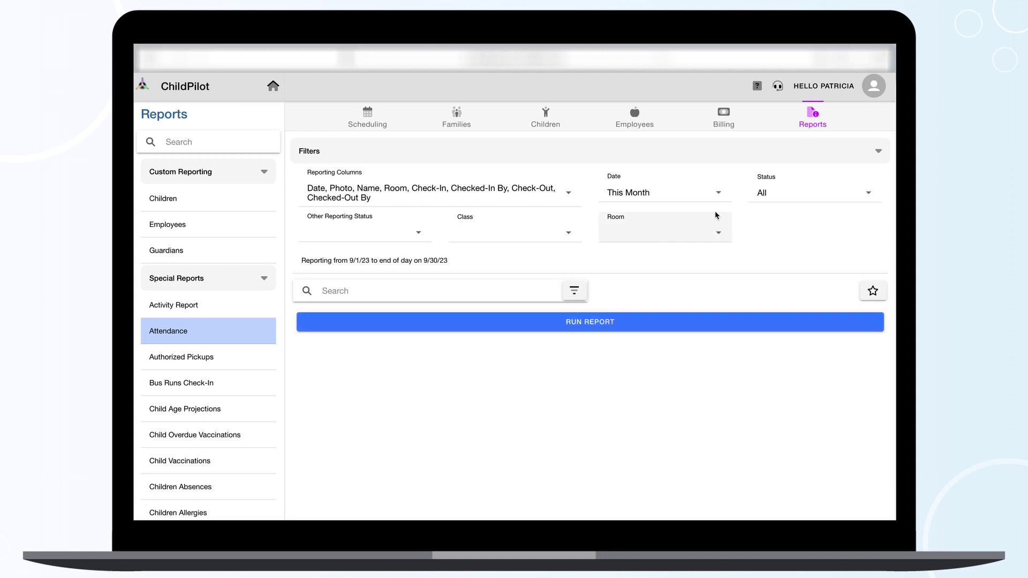
pyautogui.click(720, 195)
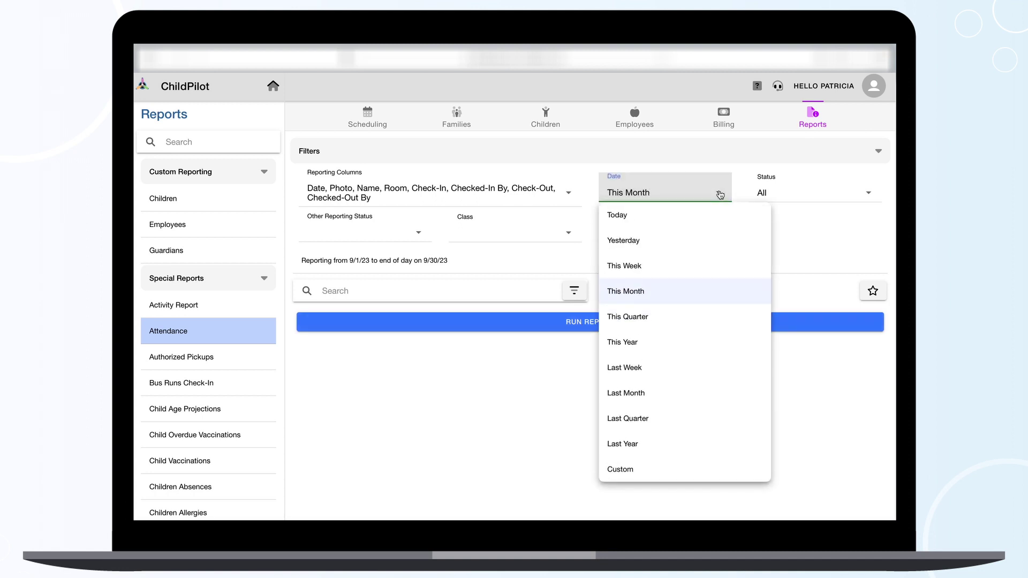
pyautogui.click(639, 270)
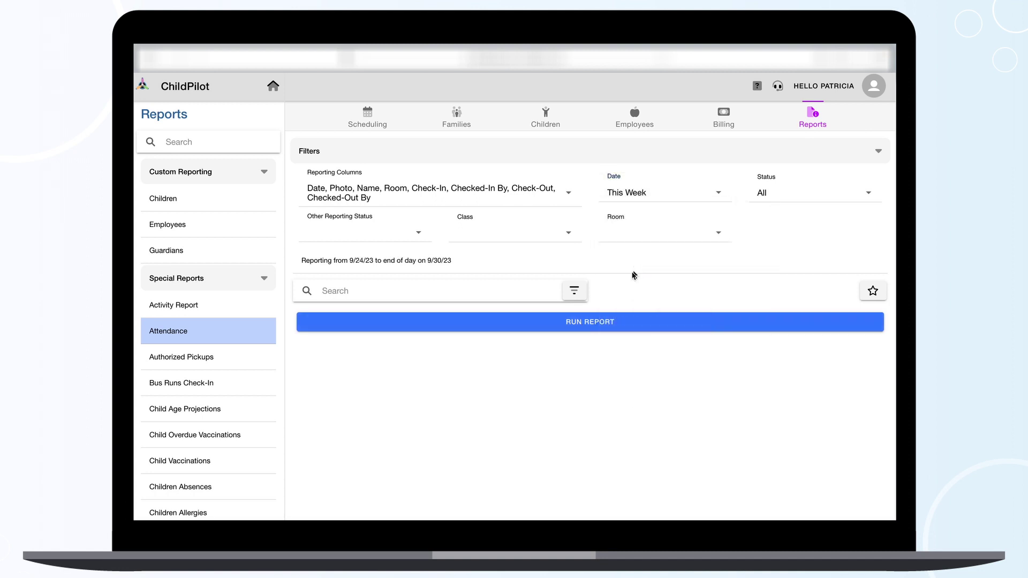
# Step: Run the weekly Attendance report to list check-in and check-out records
pyautogui.click(581, 324)
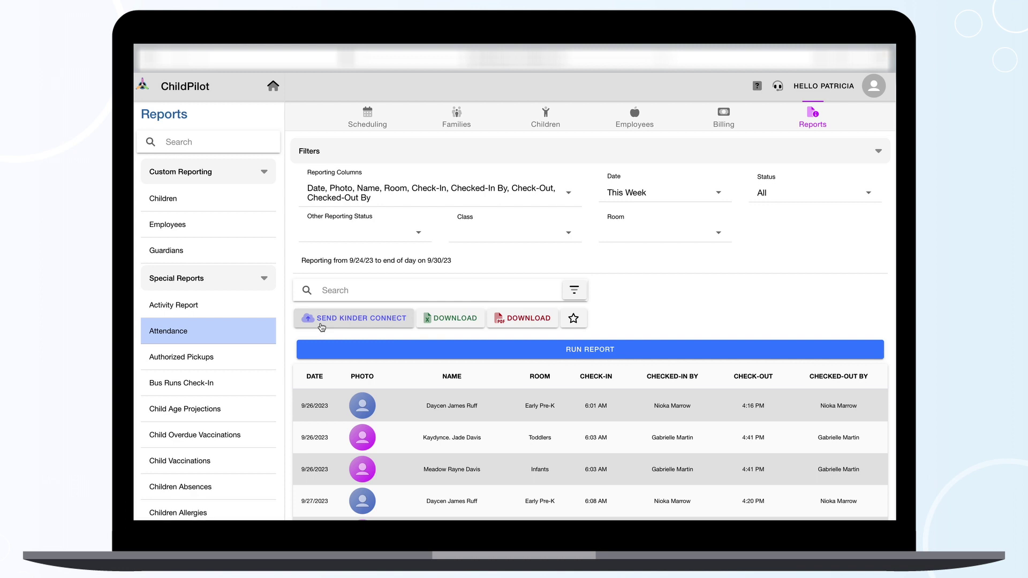
# Step: Switch to Scheduling to view the Sep 28, 2023 room schedule
pyautogui.click(367, 116)
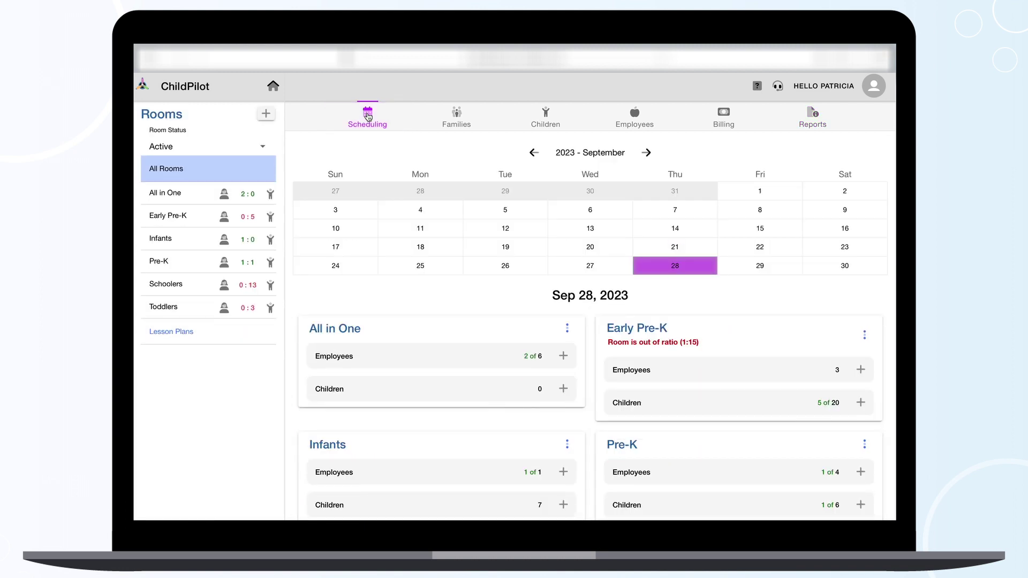